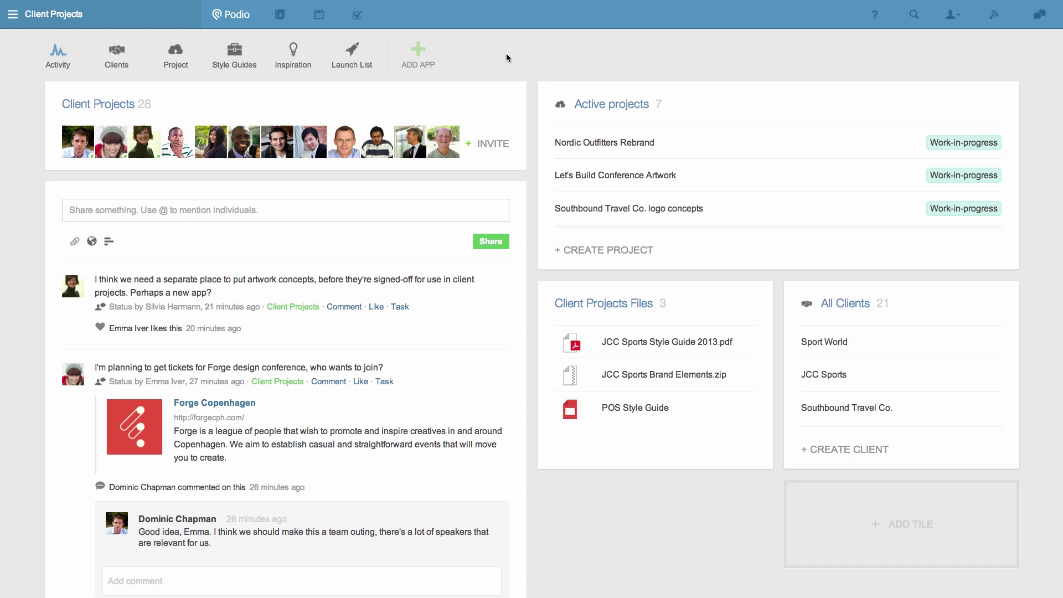
Start a custom app from scratch named 'Design Approval' with items called 'Design'
left_click(426, 56)
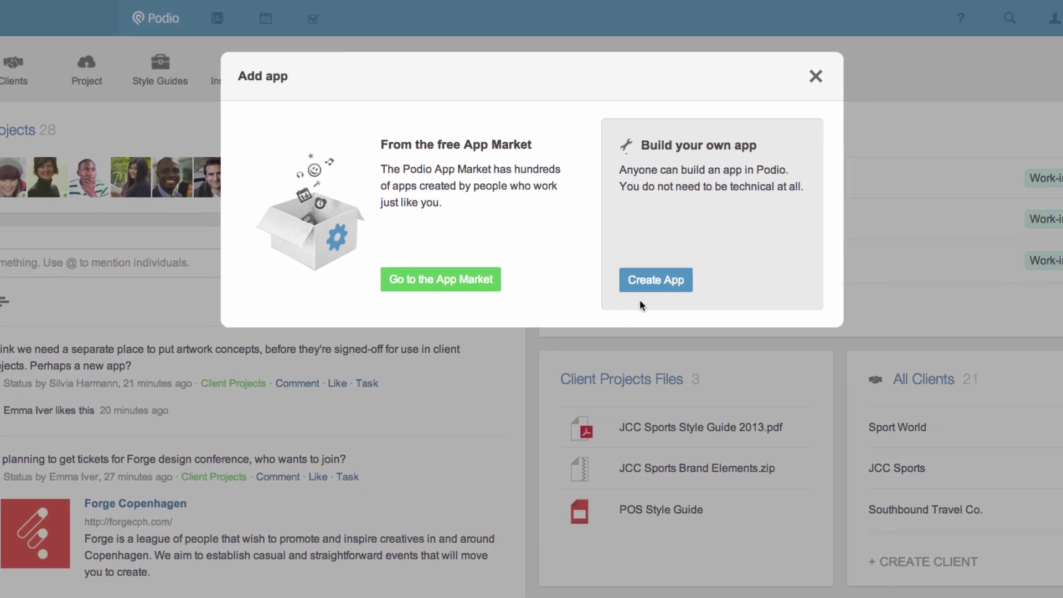
left_click(646, 285)
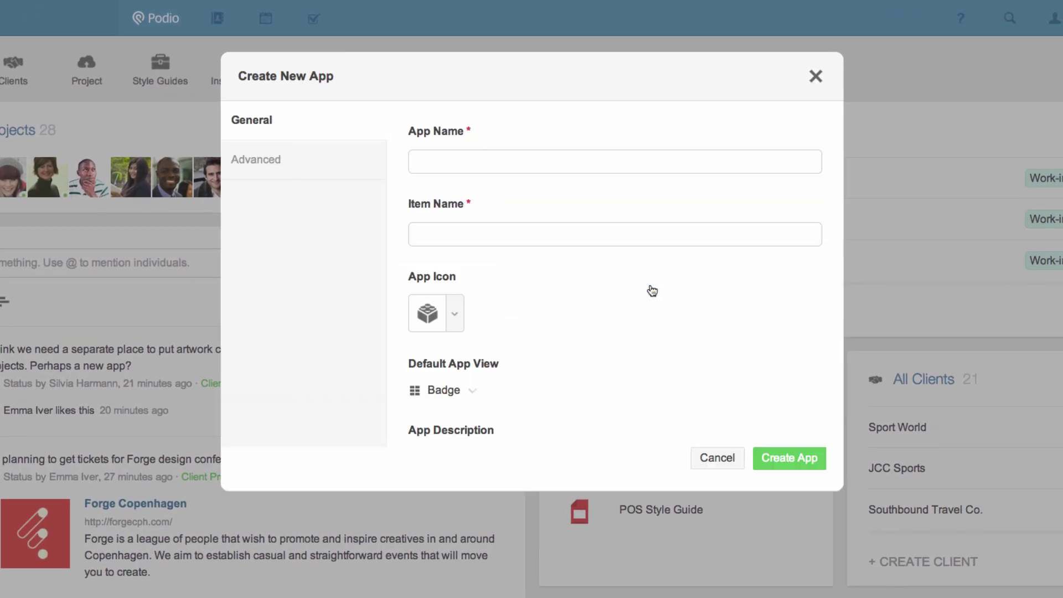
left_click(456, 159)
type("Design")
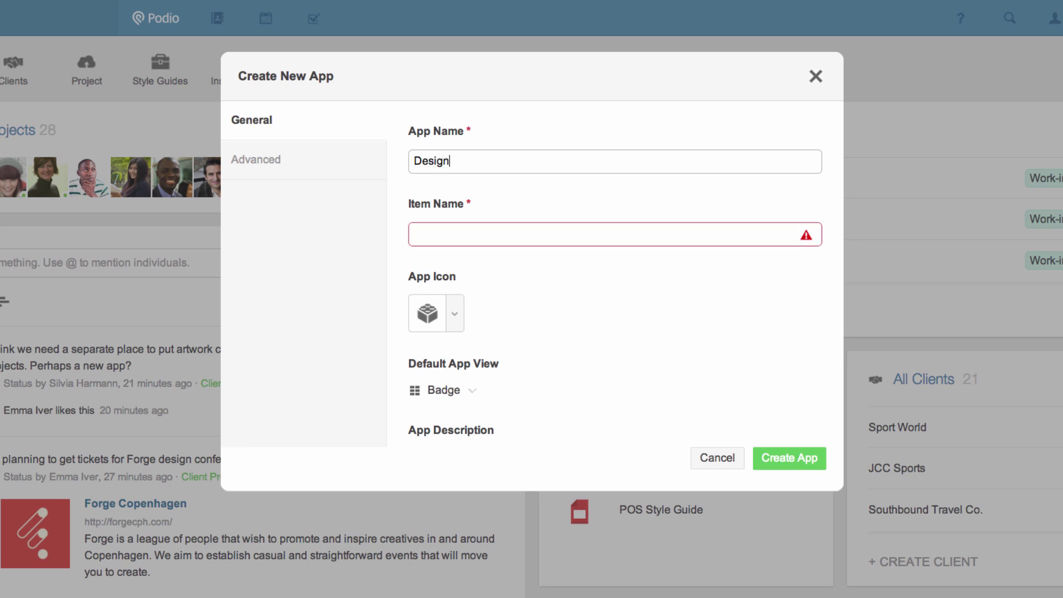
type(" Approval")
key("Tab")
type("D")
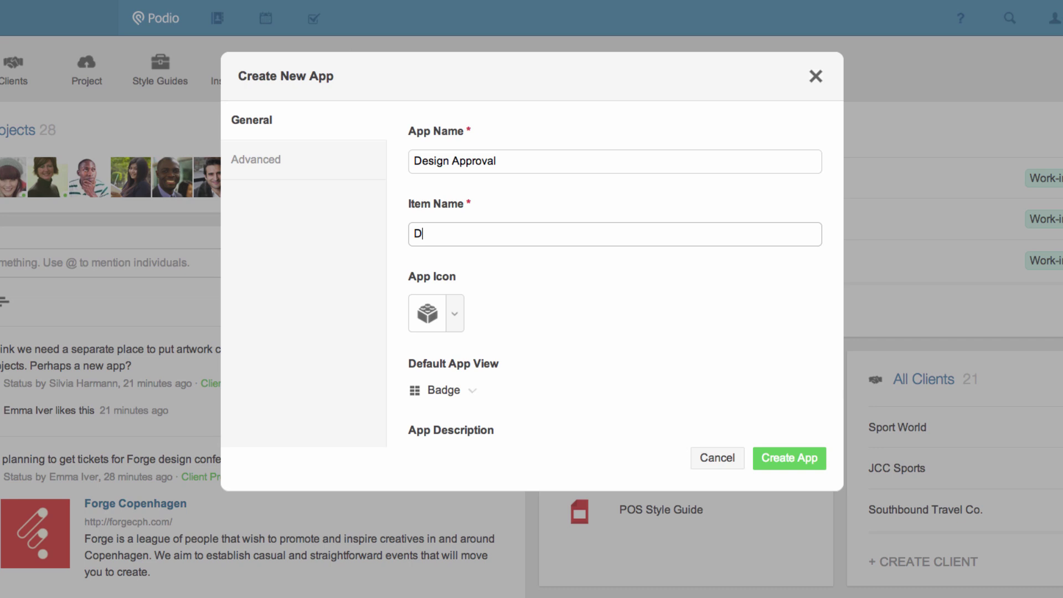
type("esign")
Choose the paintbrush as the app's icon from the icon picker
left_click(455, 318)
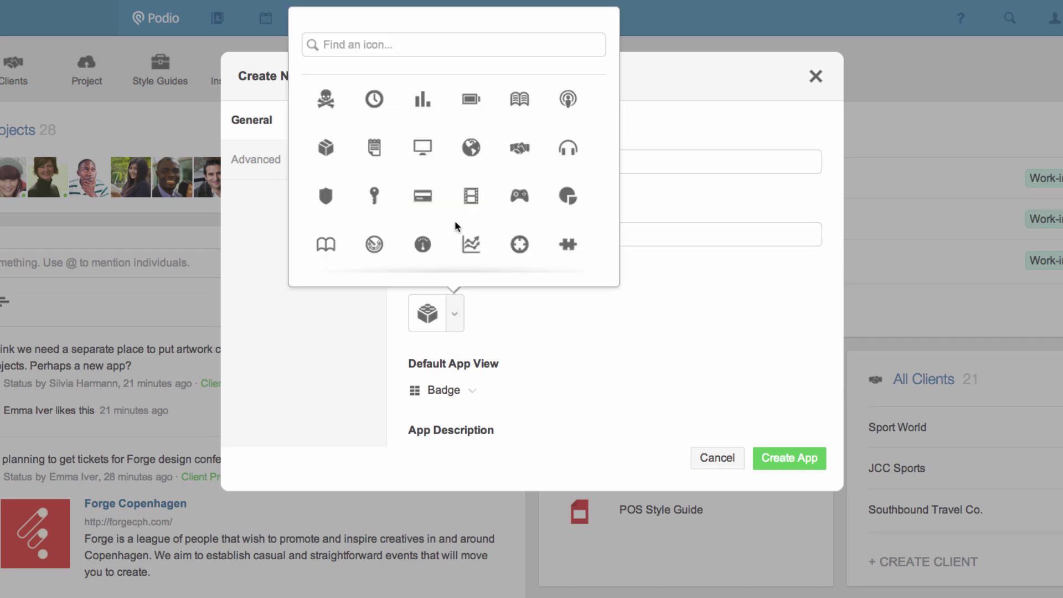
type("Design")
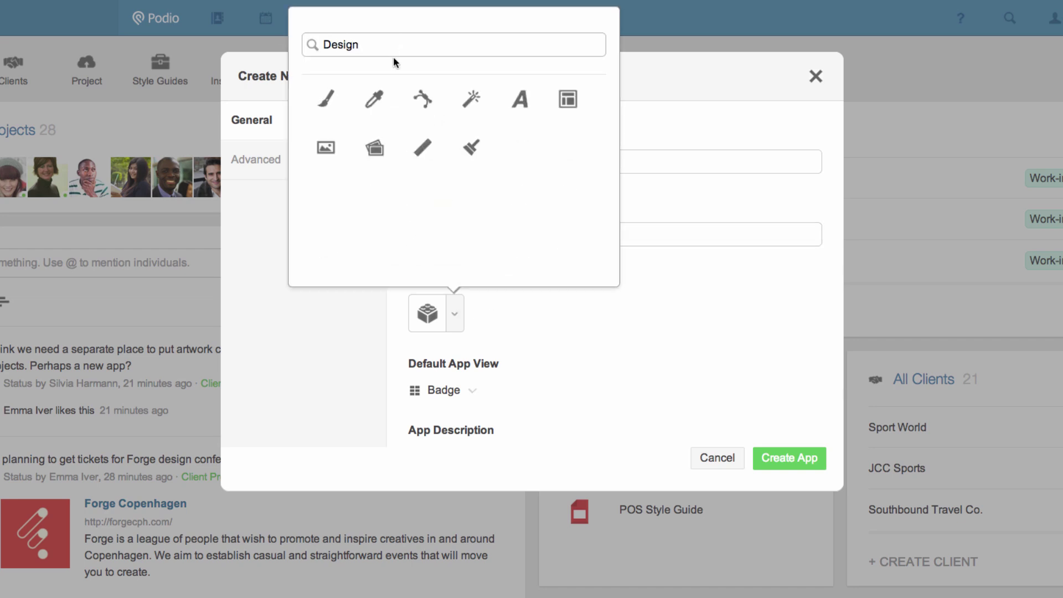
left_click(328, 98)
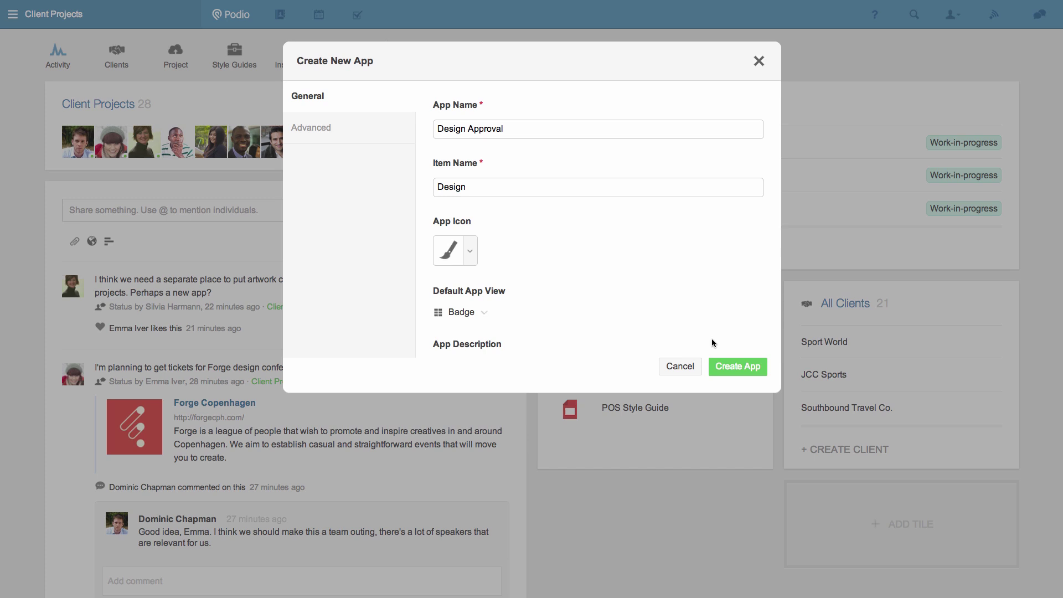
Create the Design Approval app and begin a new Design item
left_click(723, 368)
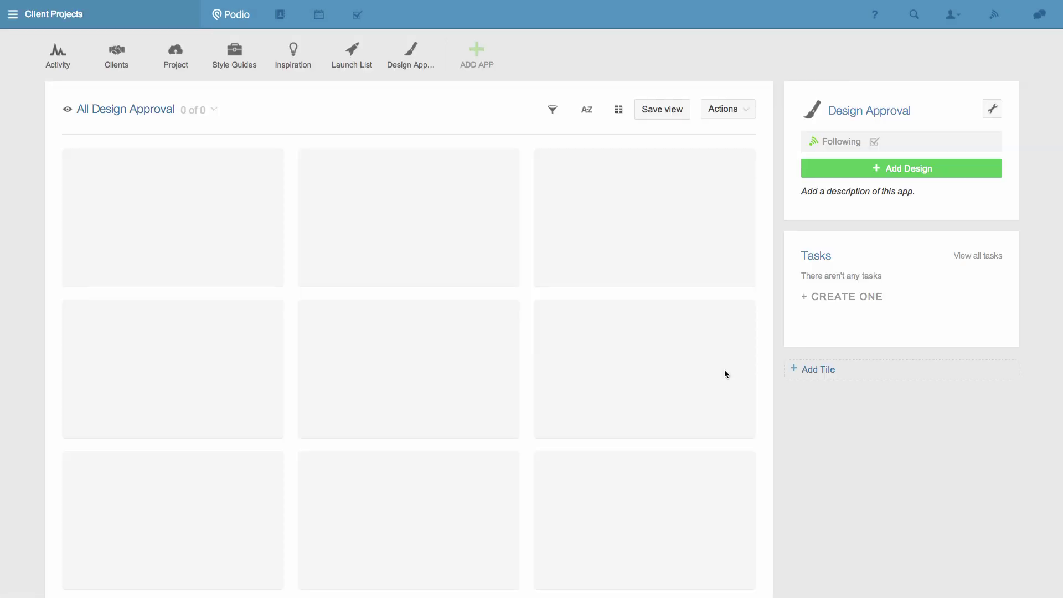
left_click(846, 169)
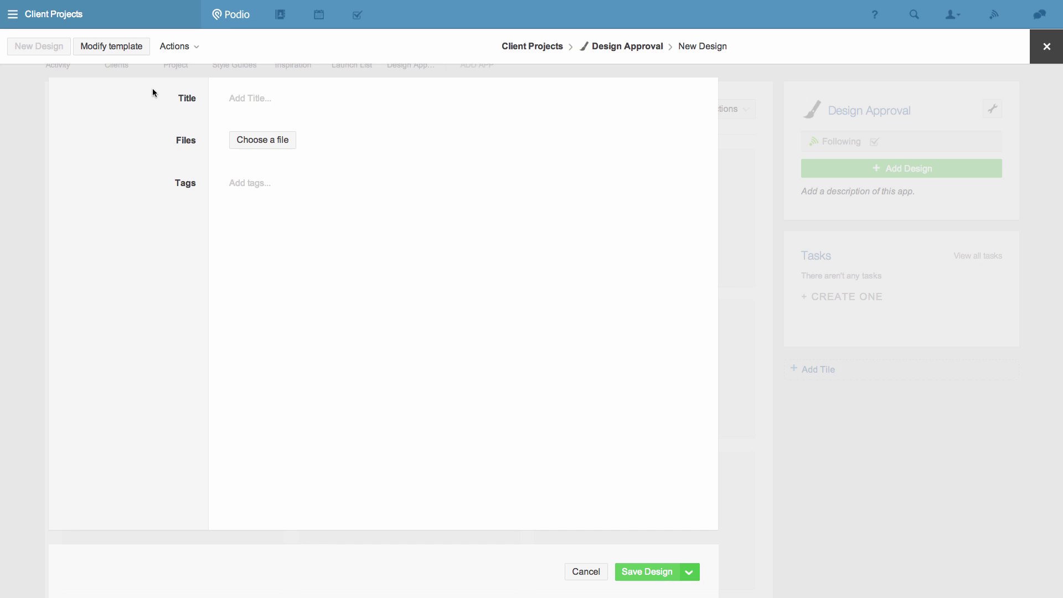
Add Date, Contact and Category fields below Title in the Design item template
left_click(124, 50)
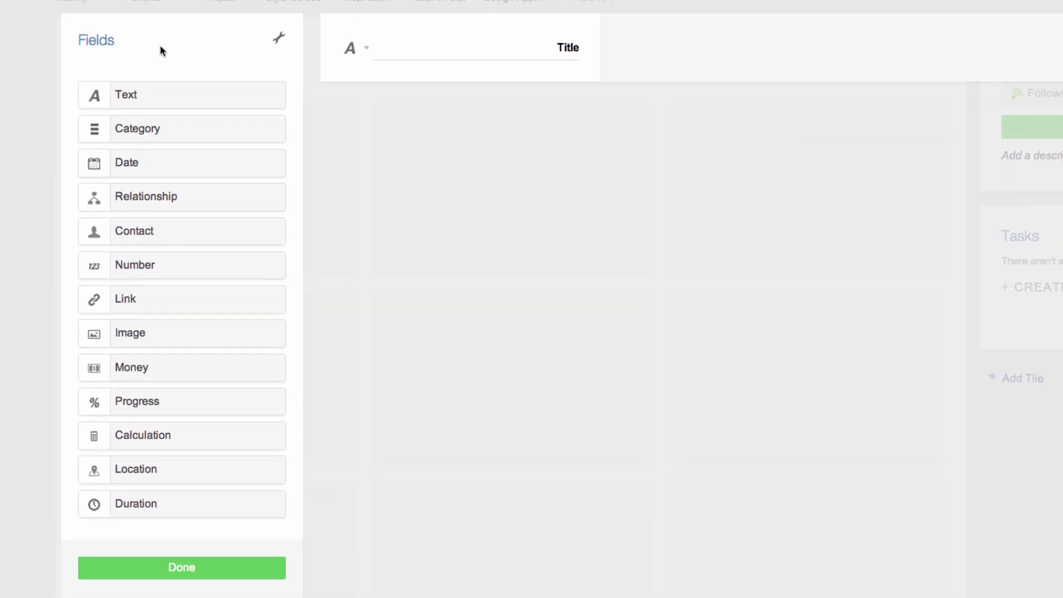
left_click_drag(164, 161, 386, 126)
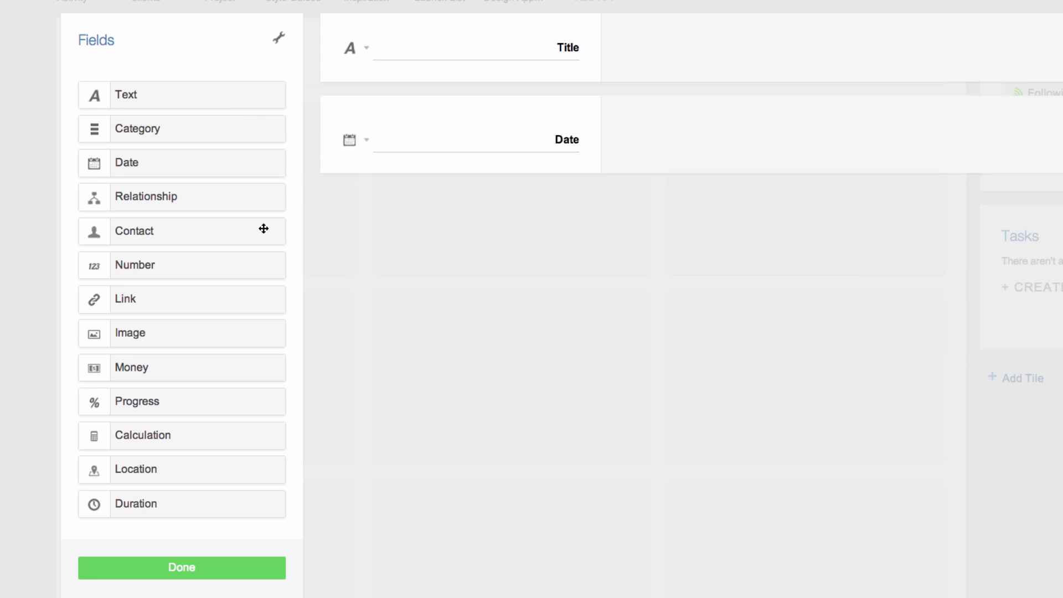
left_click_drag(263, 229, 418, 212)
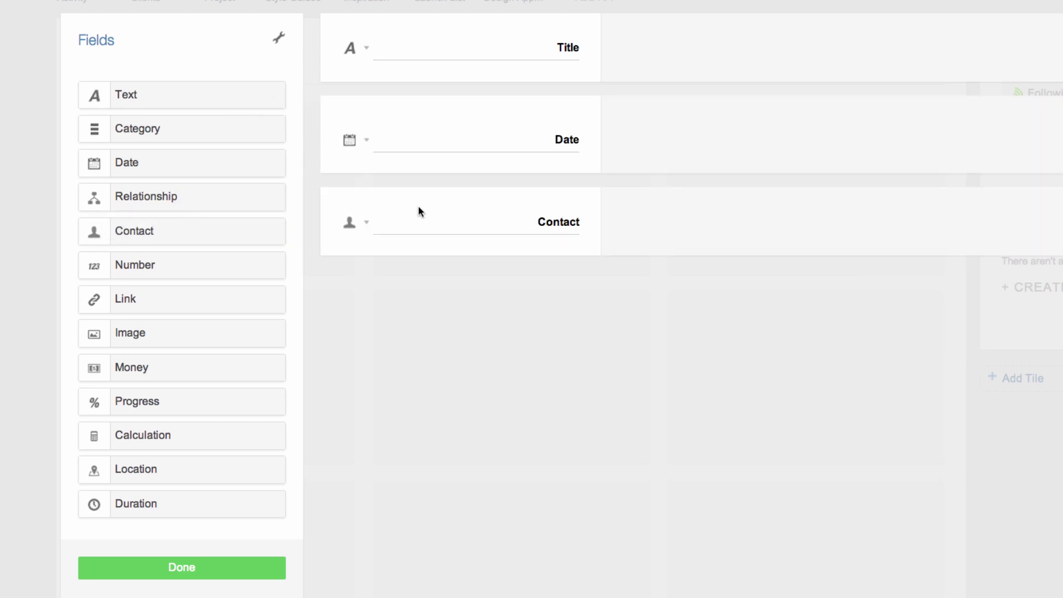
left_click_drag(255, 125, 451, 291)
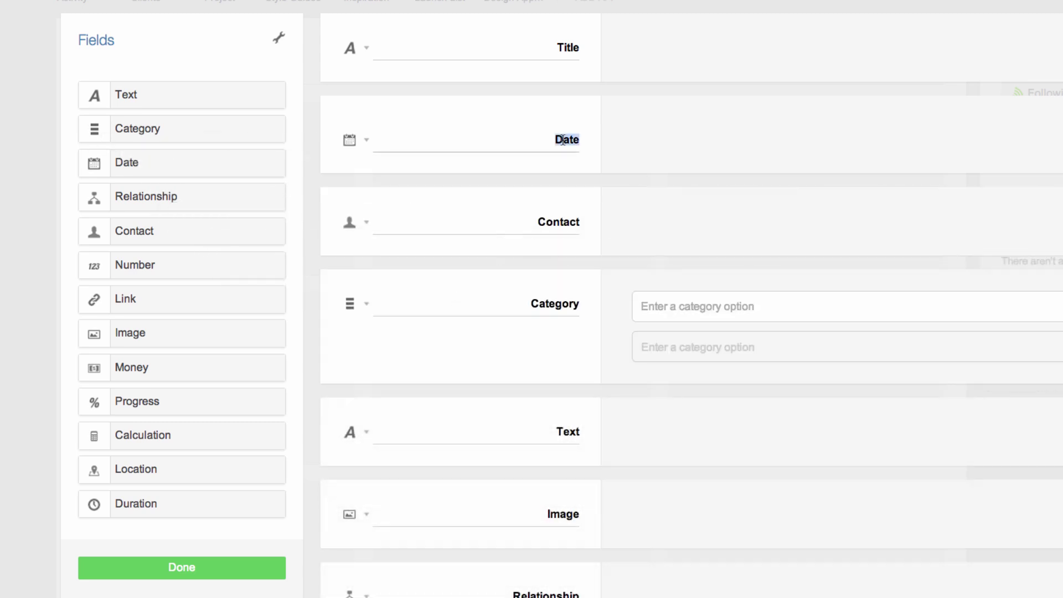
type("Sign")
type("-off deadline")
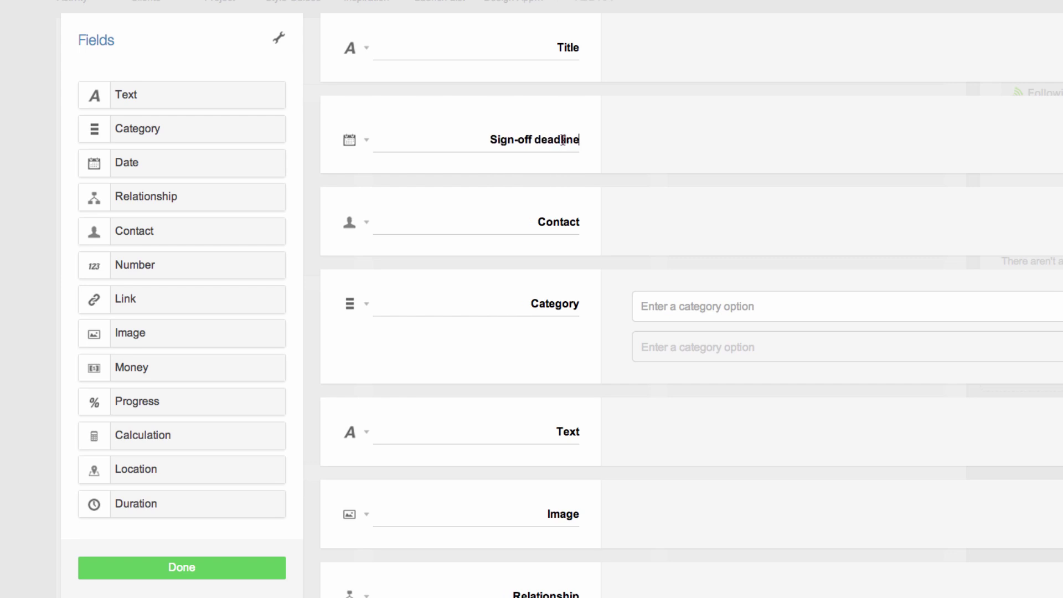
Rename the Contact label to Designer and the Category label to Status, adding Work-in-progress as its first option
double_click(558, 221)
type("Desig")
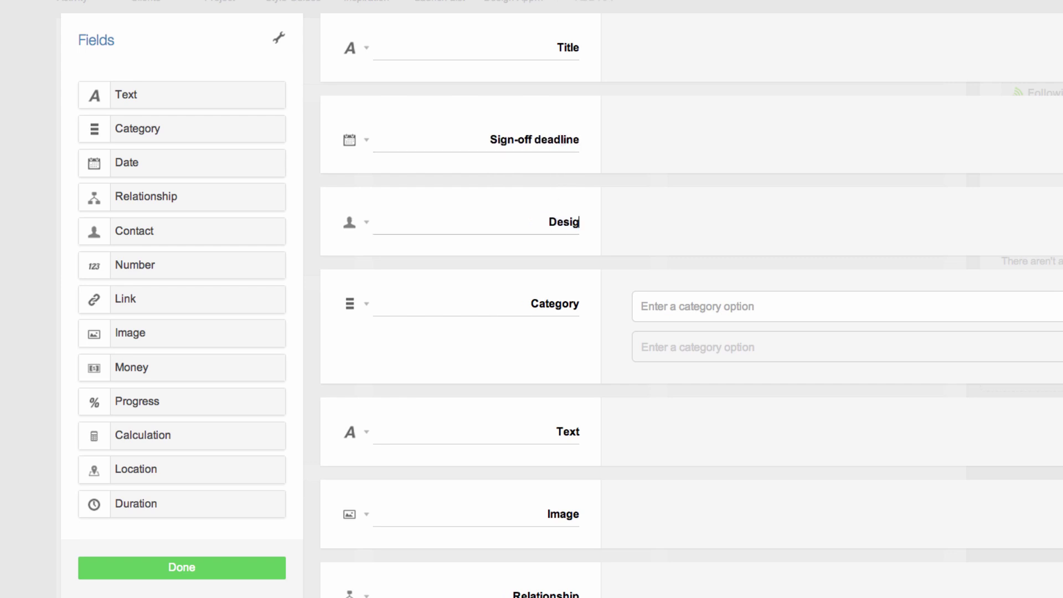
type("ner")
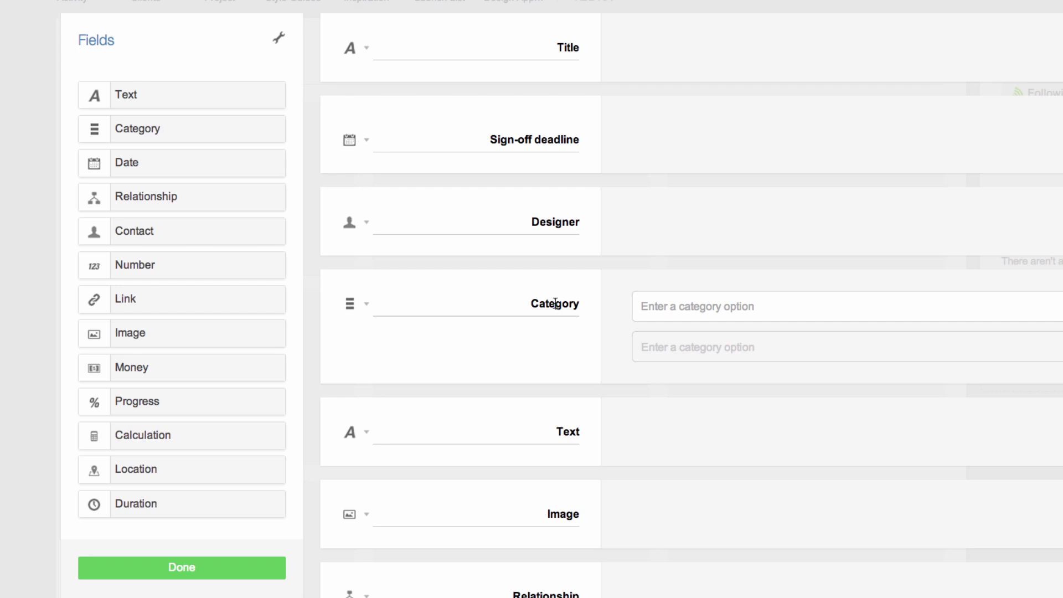
double_click(554, 302)
type("Status")
left_click(662, 308)
type("Work-i")
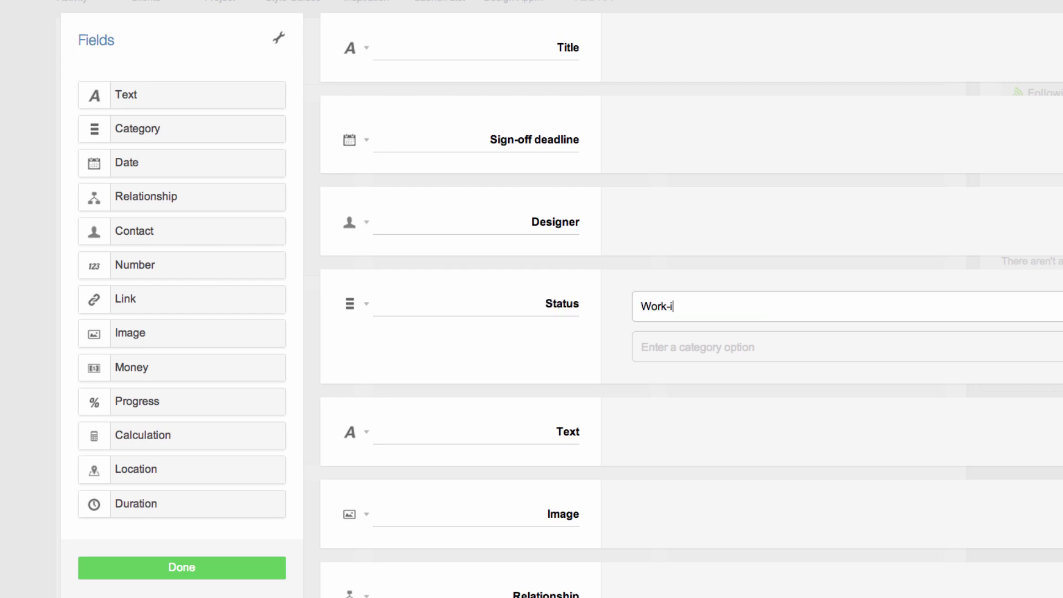
type("n-progress")
key("Return")
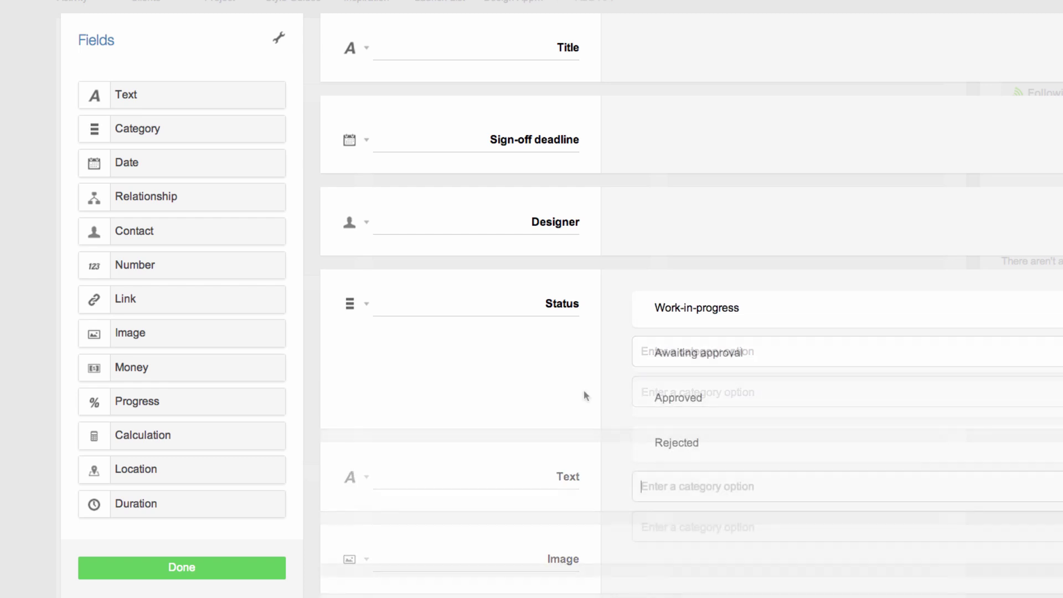
scroll(584, 395, "down", 5)
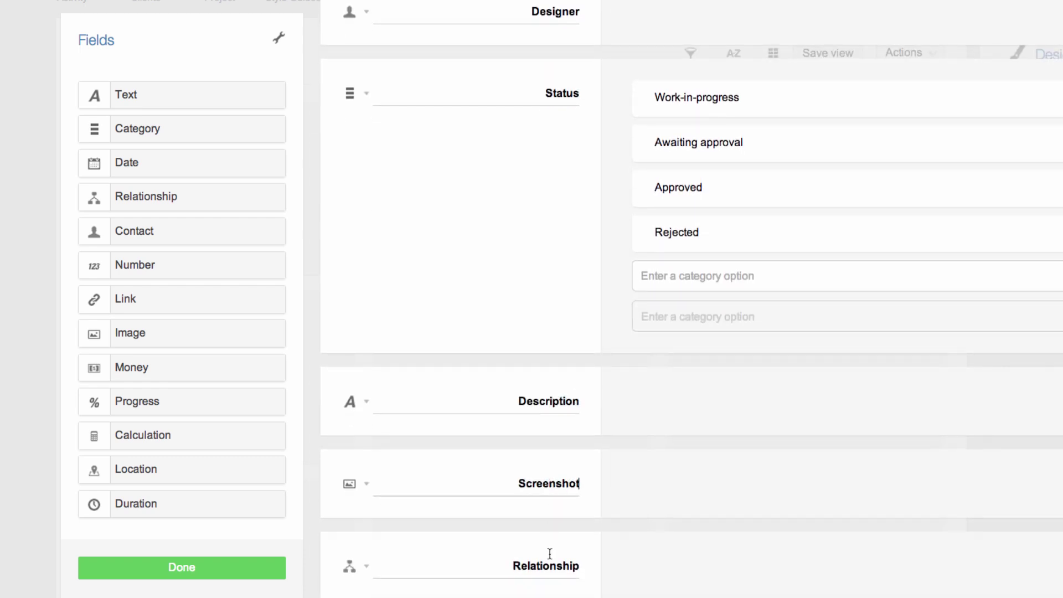
Rename the Relationship field 'Related project' and make it reference the Project app in Client Projects
double_click(548, 565)
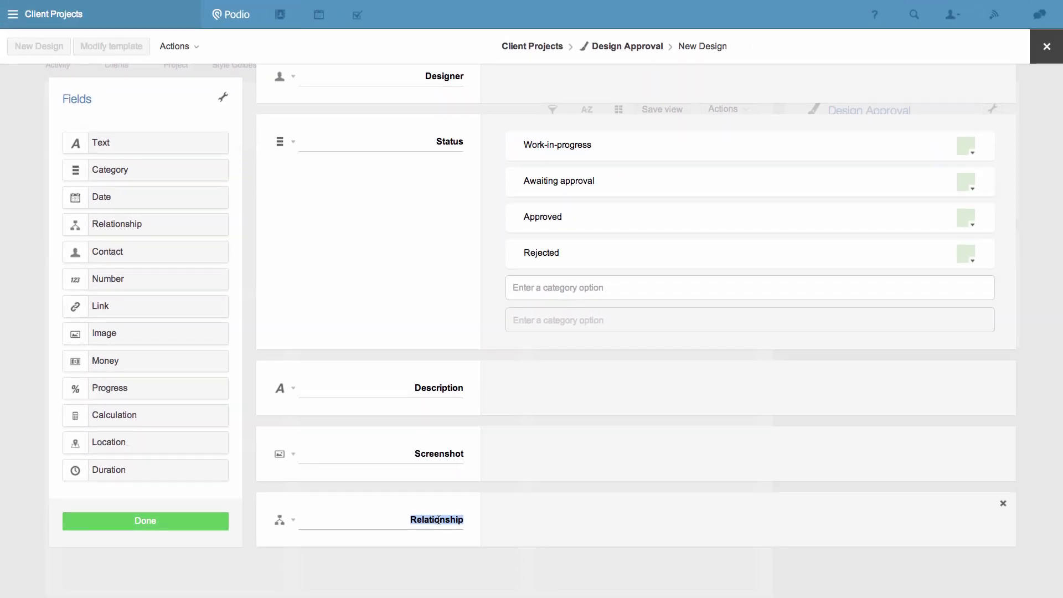
type("Related project")
left_click(288, 522)
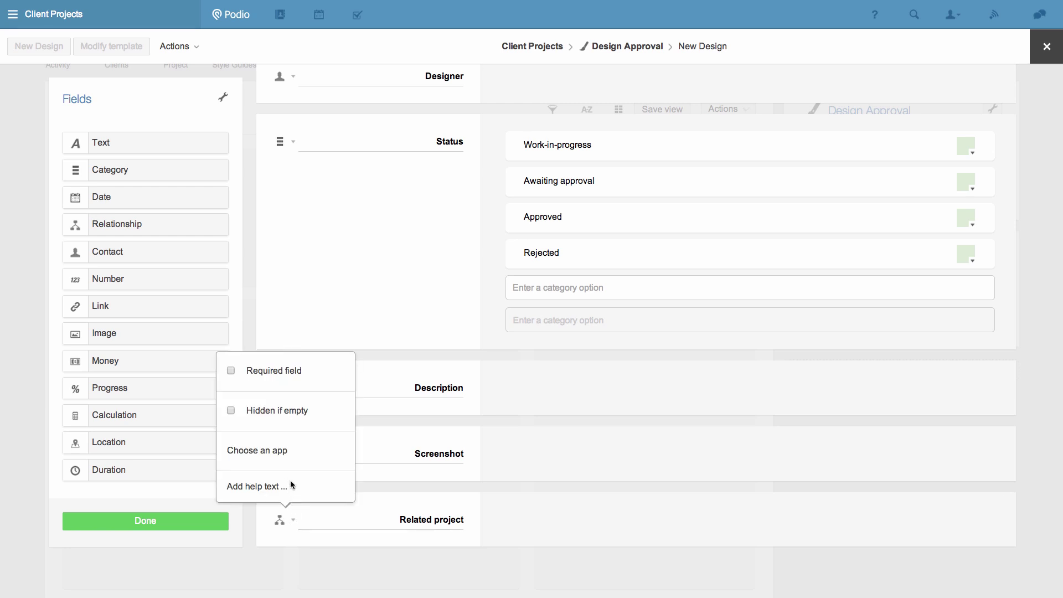
left_click(282, 451)
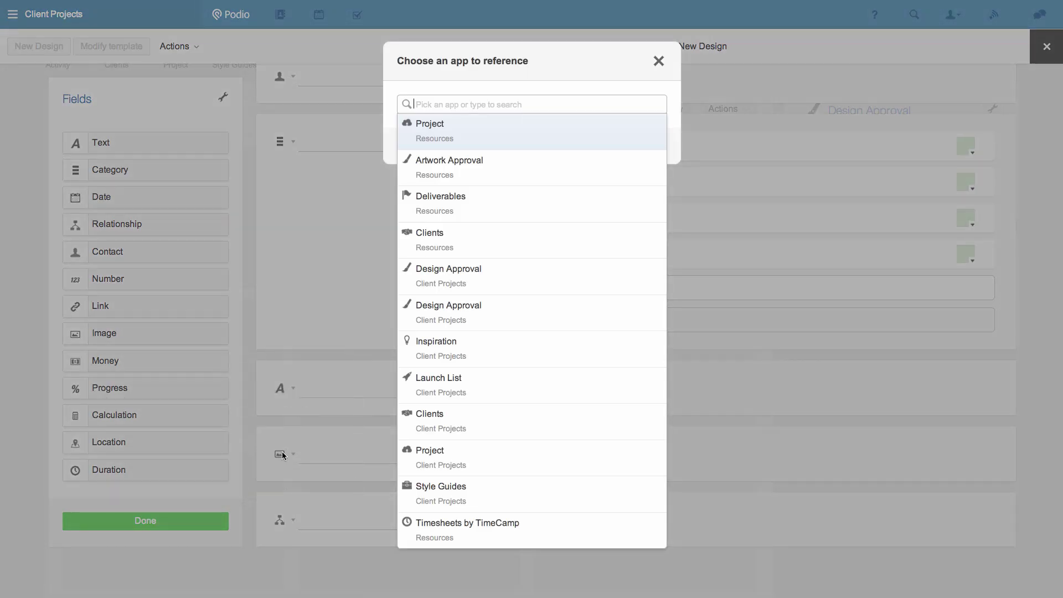
left_click(444, 463)
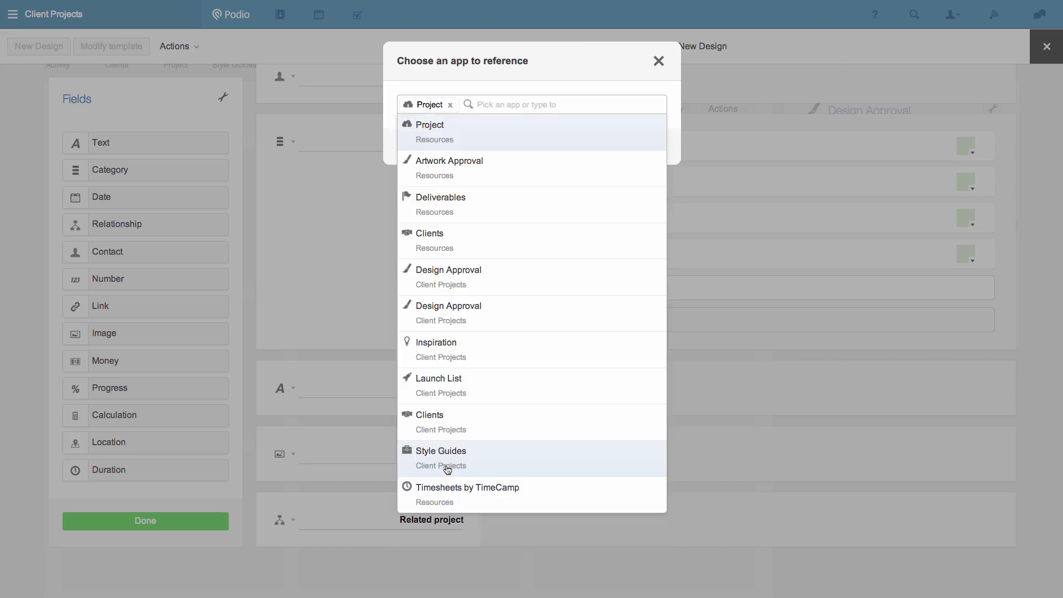
left_click(369, 338)
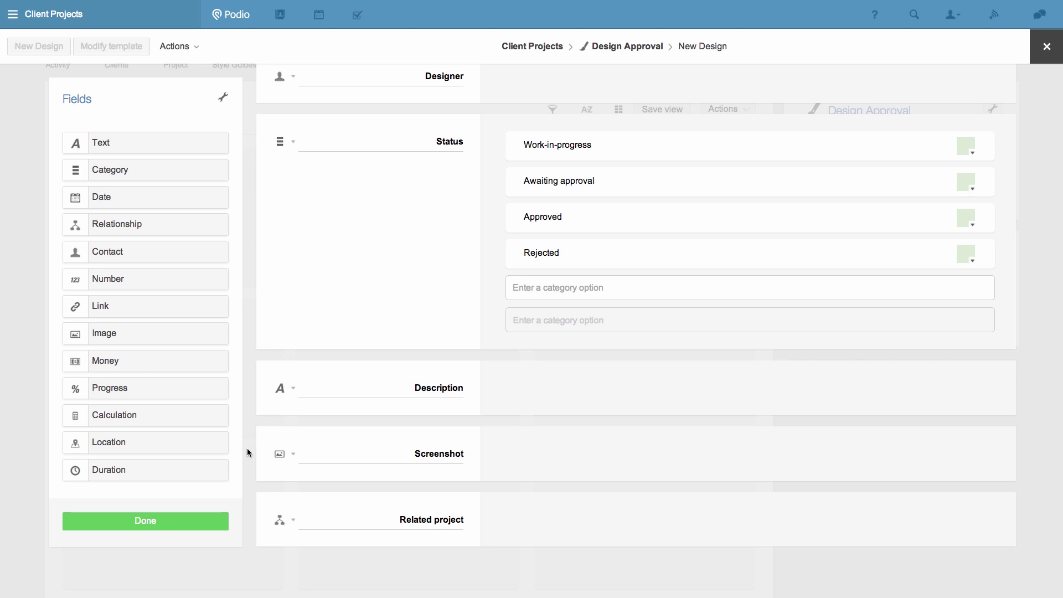
Finish editing the template, review the Qrafti Logo Concepts item and return to the list of eight designs
left_click(198, 517)
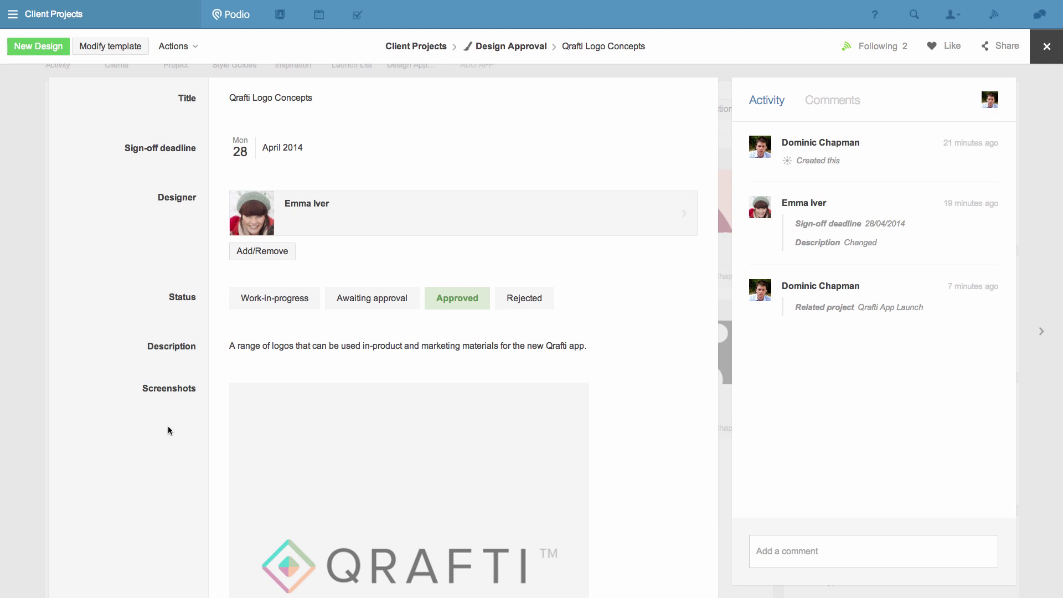
scroll(168, 428, "down", 2)
scroll(168, 428, "down", 2)
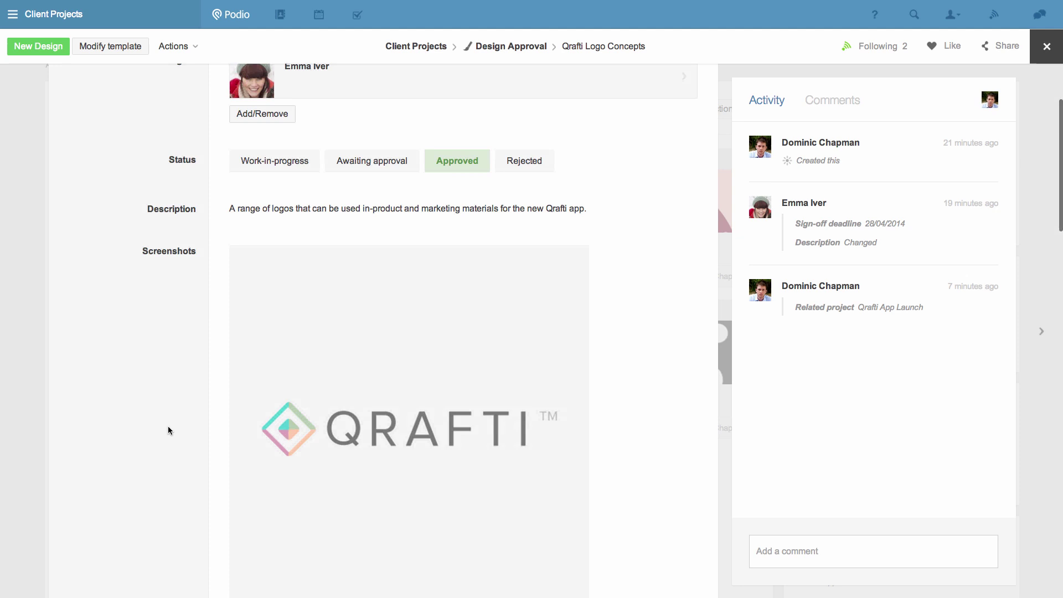
scroll(168, 428, "down", 3)
scroll(169, 429, "down", 5)
scroll(168, 429, "down", 6)
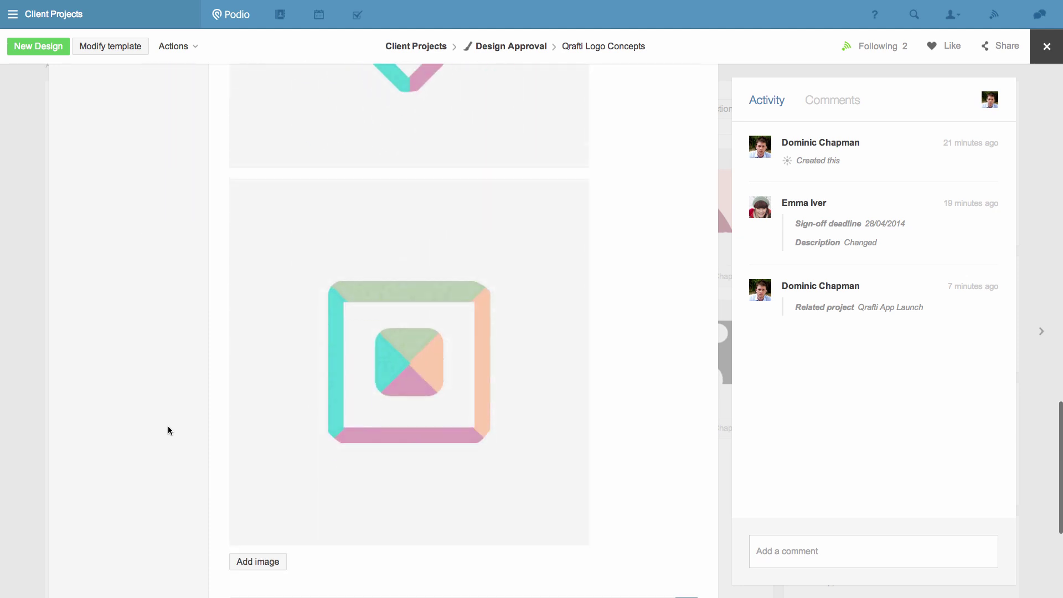
scroll(169, 429, "down", 5)
scroll(168, 427, "down", 1)
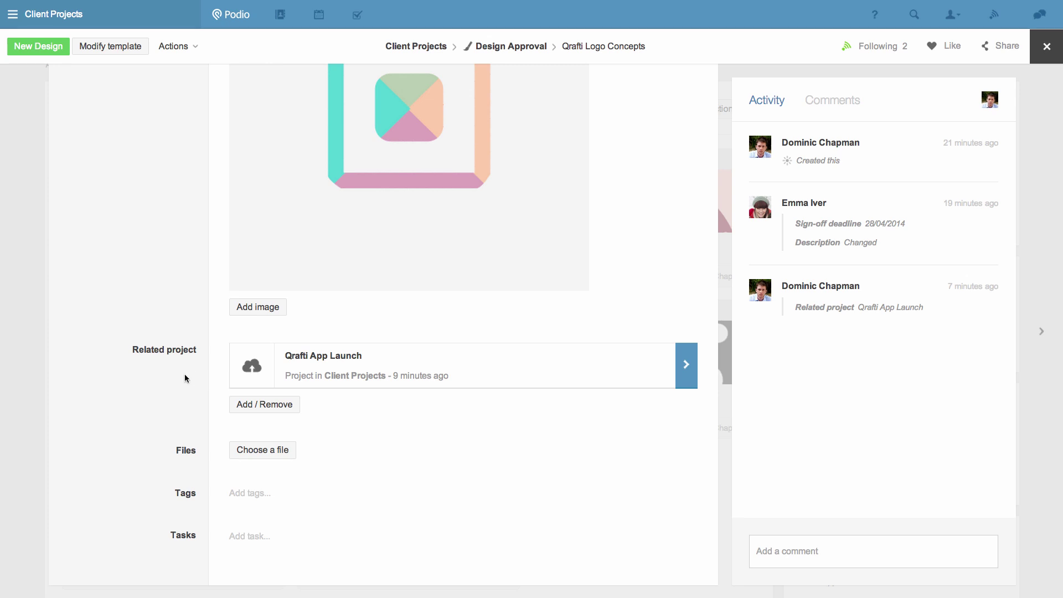
left_click(22, 355)
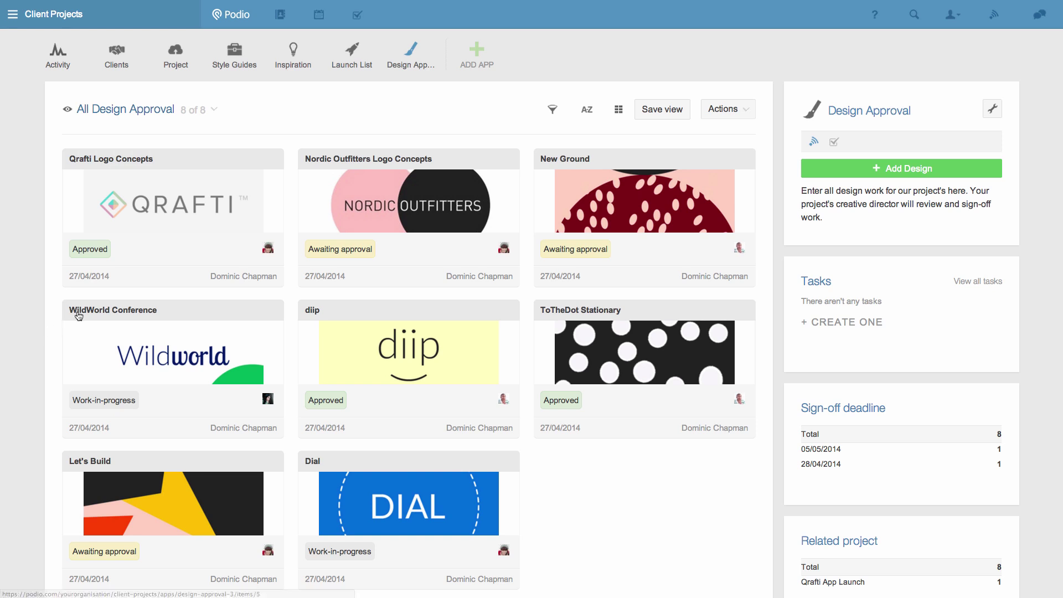
Mark Nordic Outfitters Logo Concepts as Approved and post the comment 'Great work Emma.'
left_click(408, 241)
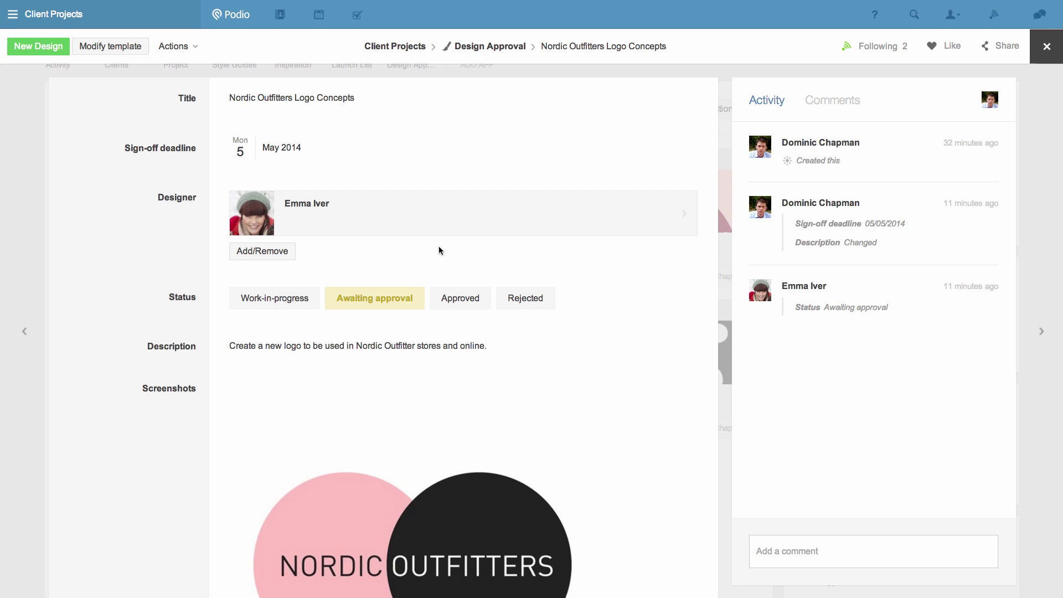
left_click(455, 301)
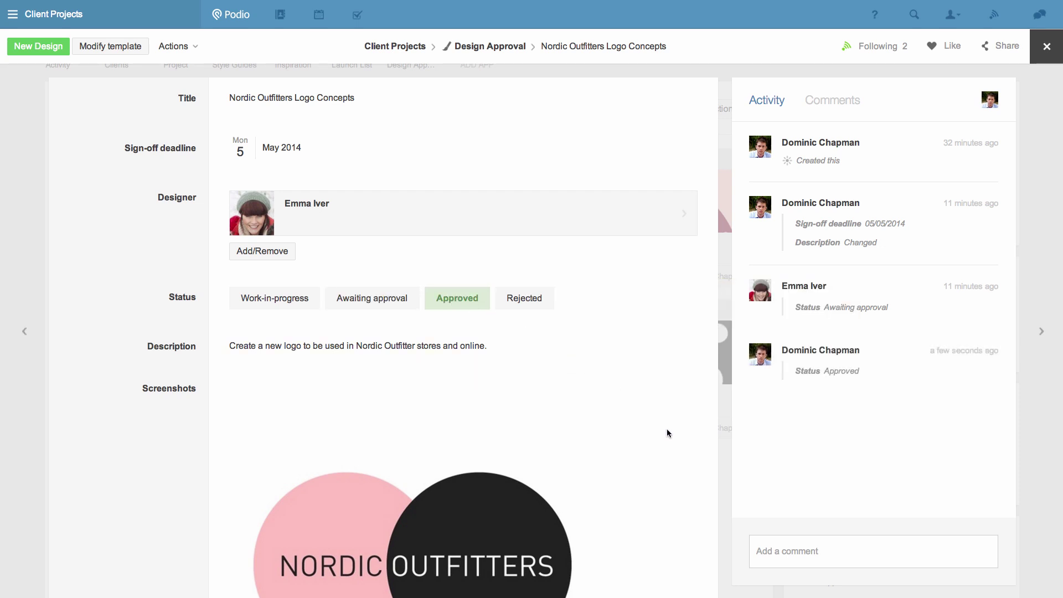
left_click(787, 544)
type("G")
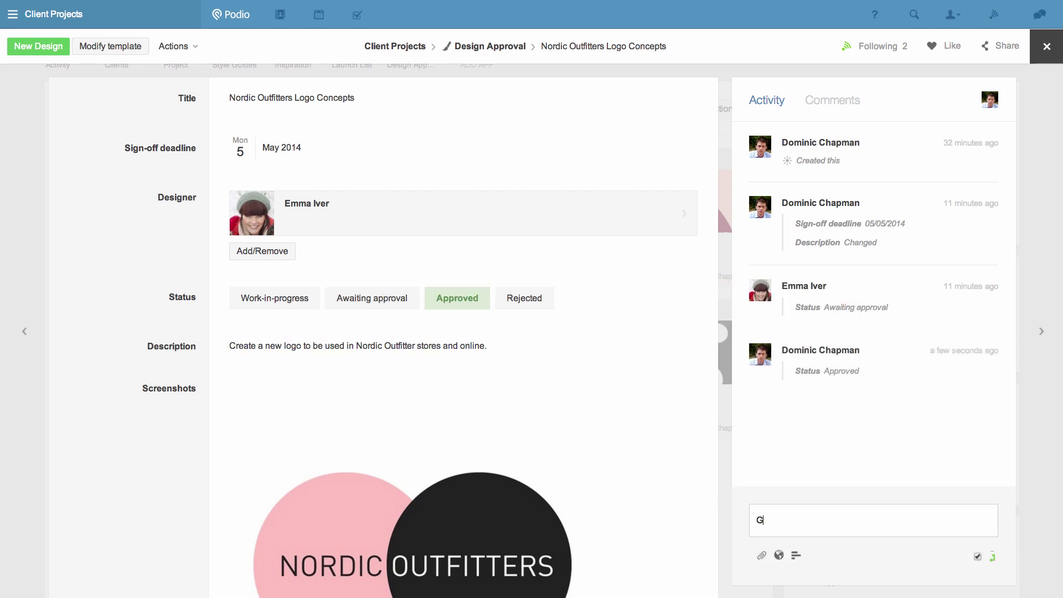
type("reat work Emma.")
key("Return")
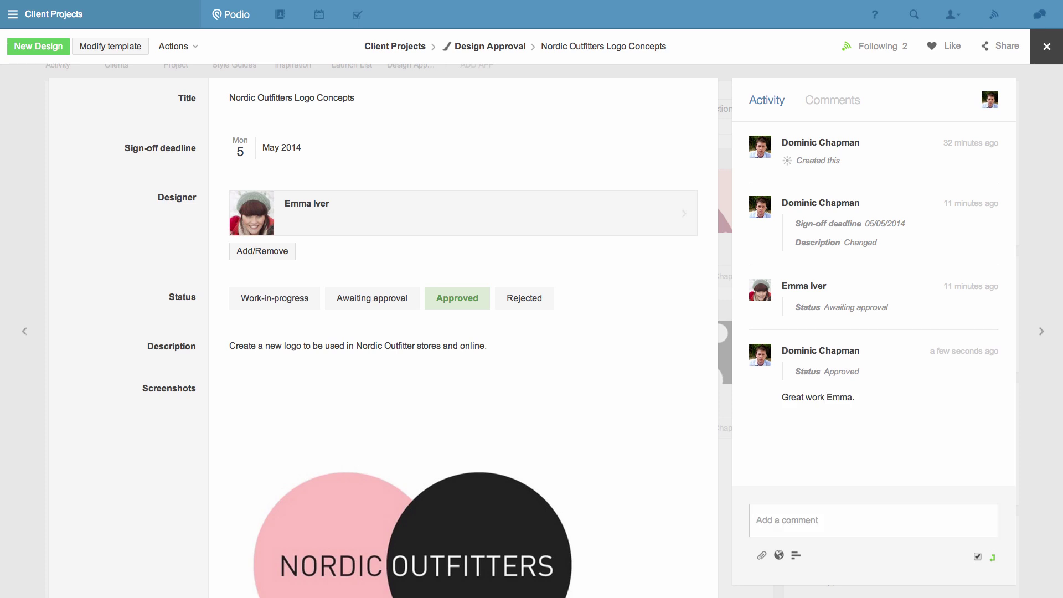